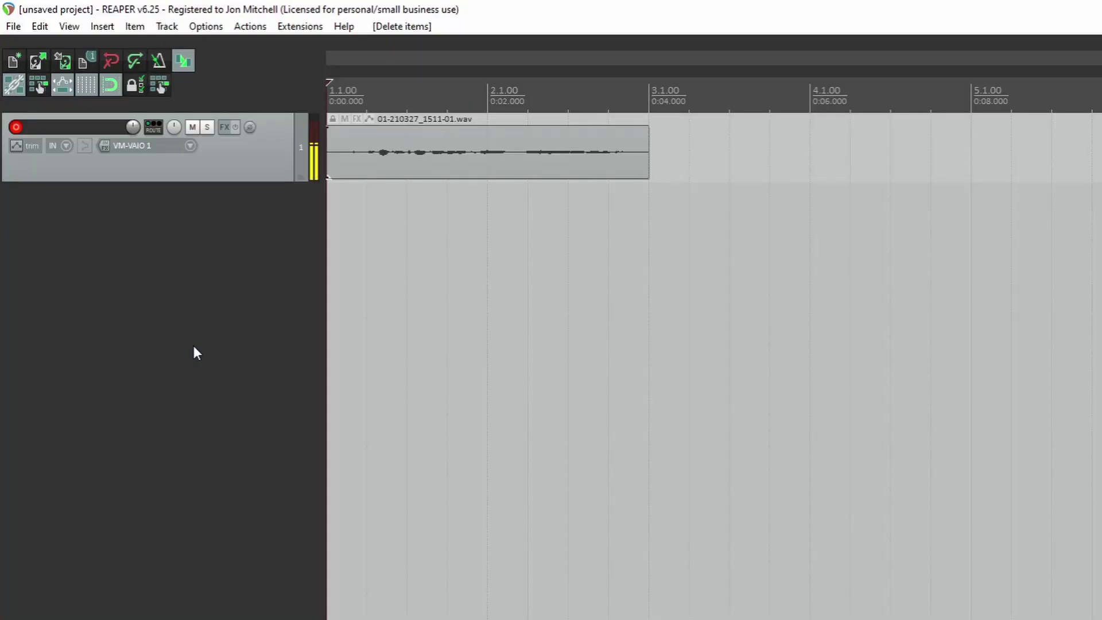
- Play back the vocal, then enable pre-roll before recording with 3 pre-roll measures
key("space")
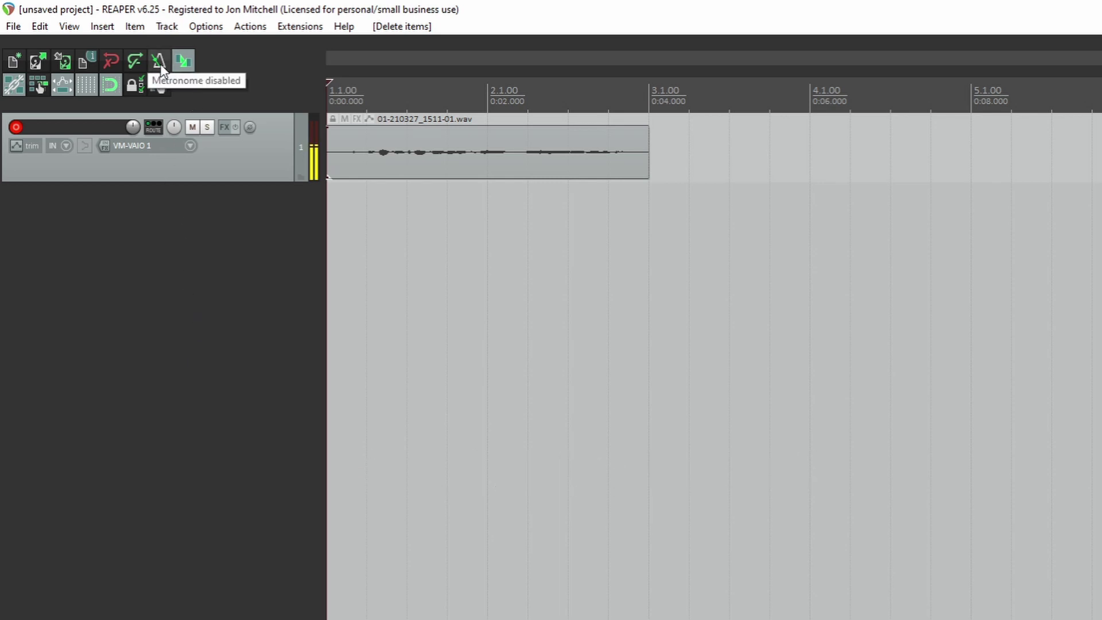
right_click(160, 63)
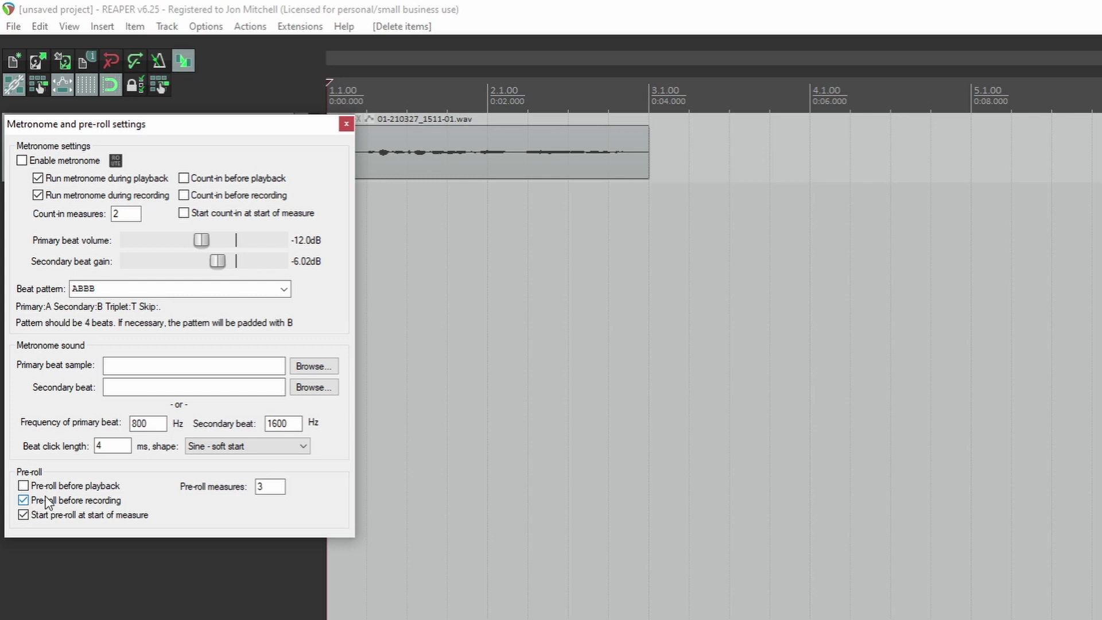
left_click(270, 487)
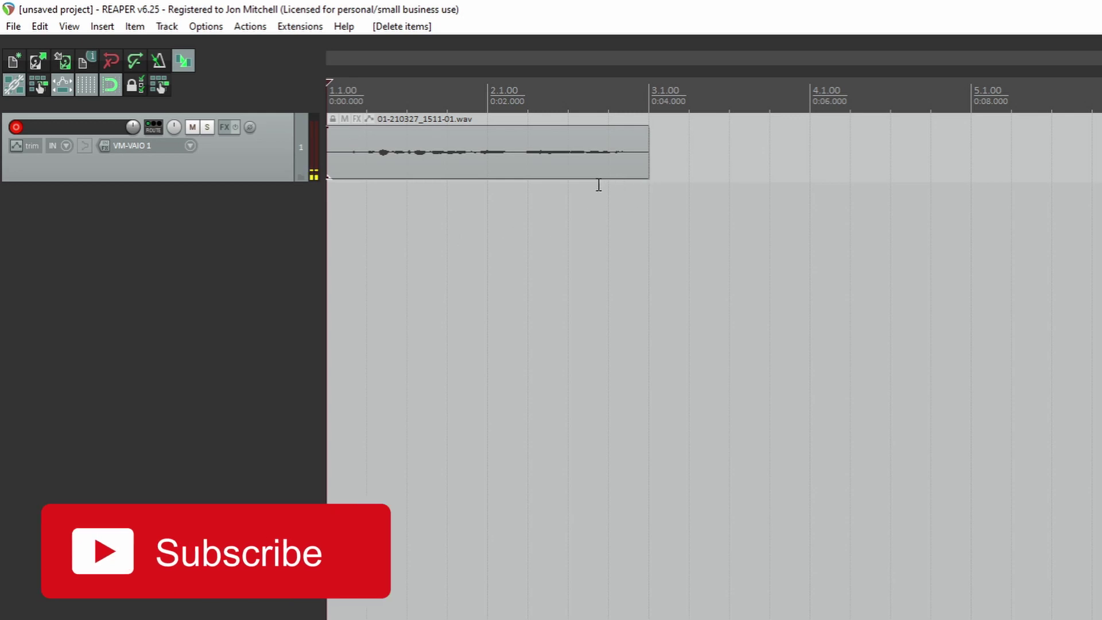
- Record a second vocal take from bar 3 with pre-roll, creating Take 2/2
left_click(640, 119)
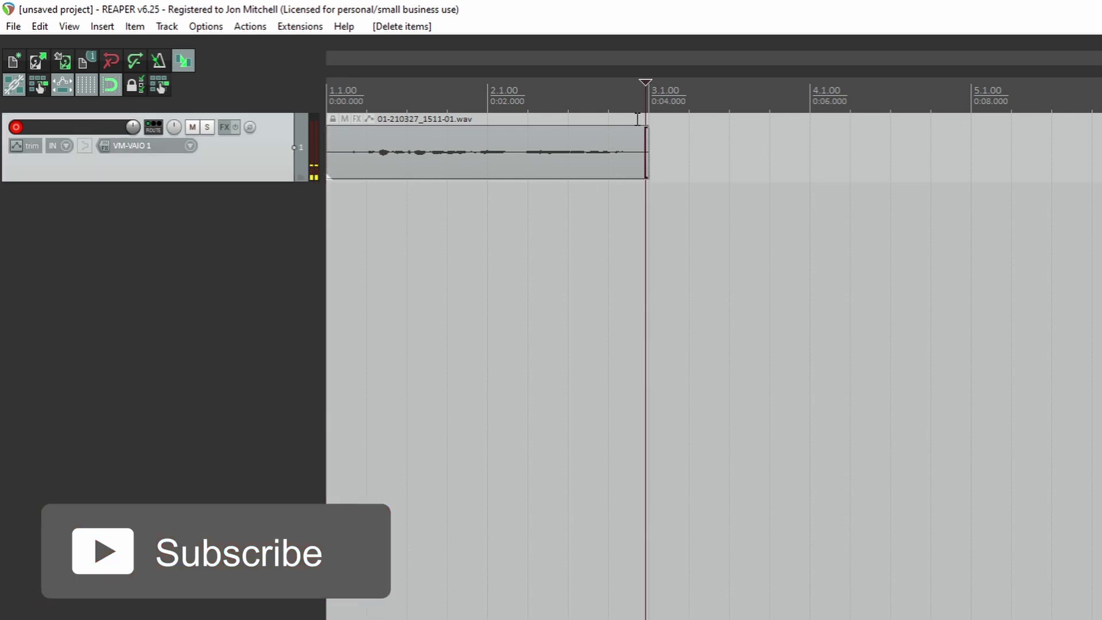
key("space")
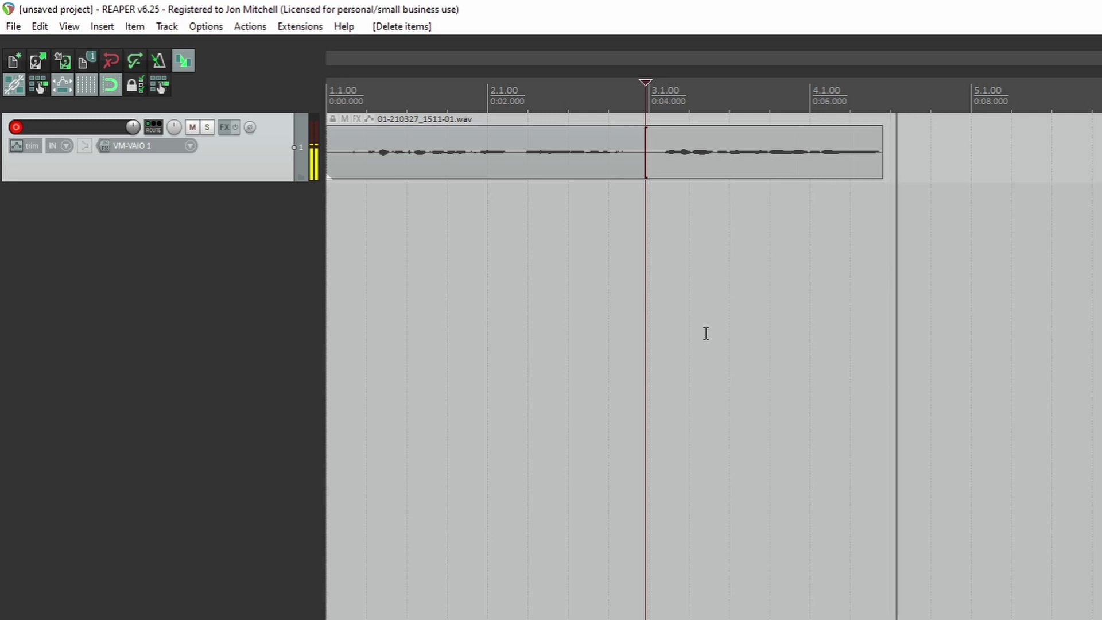
key("space")
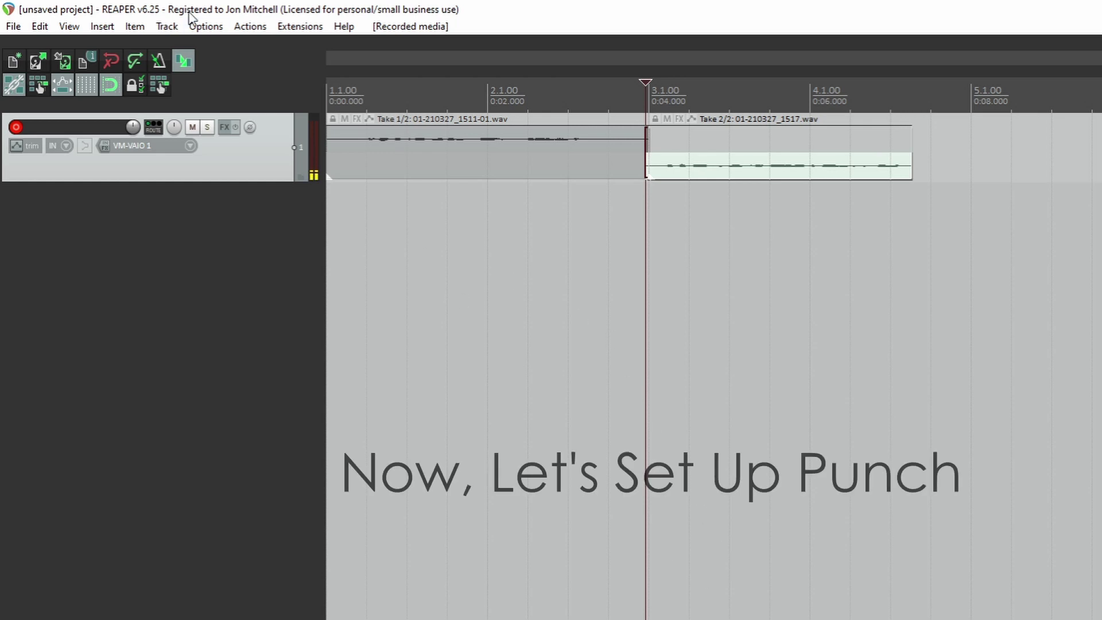
- Set overlapping new recordings to trim existing items (tape mode), then select both takes
left_click(208, 27)
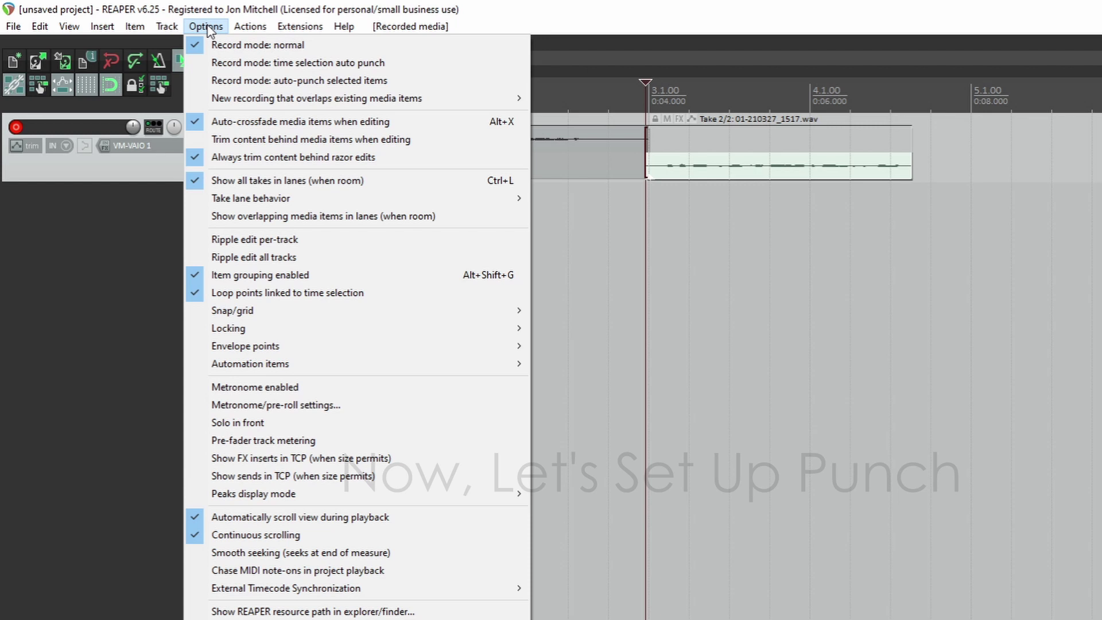
mouse_move(244, 102)
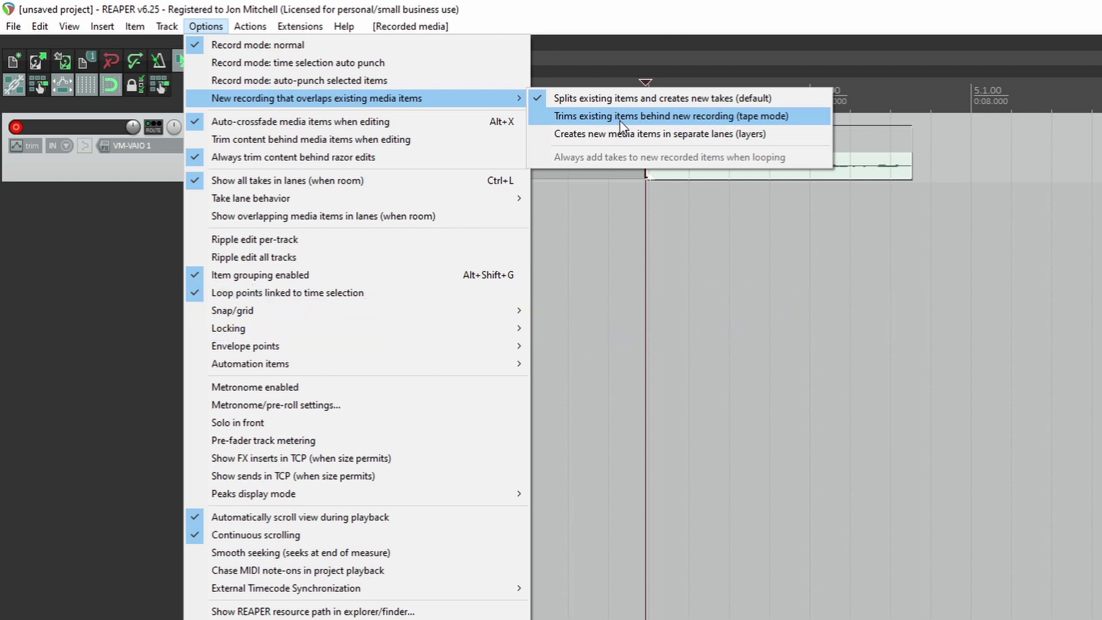
left_click(687, 119)
key("ctrl+a")
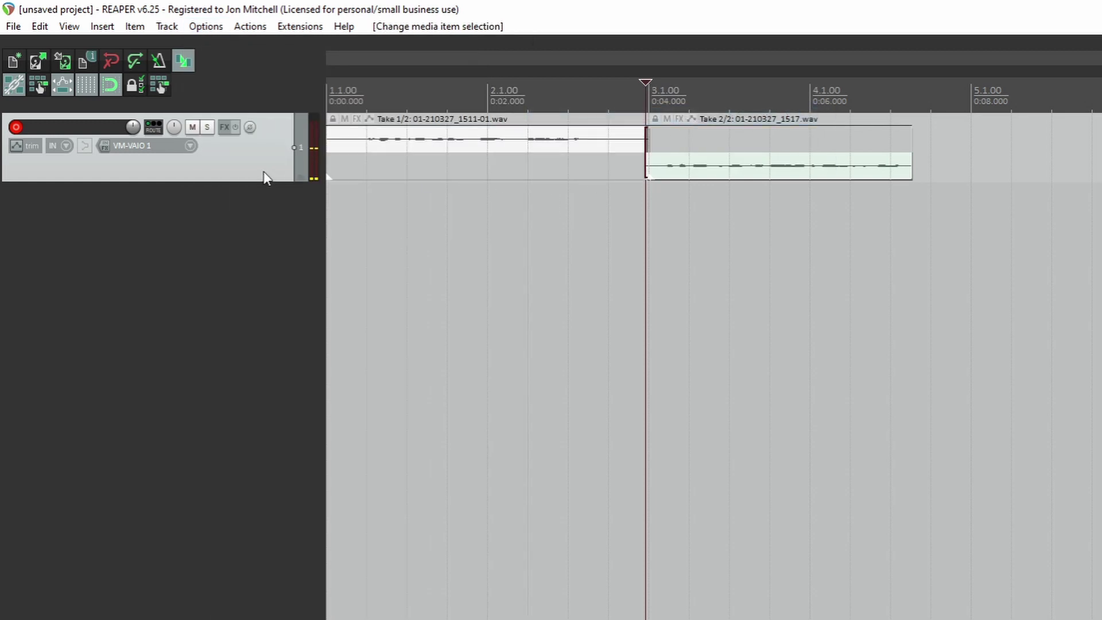
- Delete the old takes and record a fresh vocal from the project start
key("Delete")
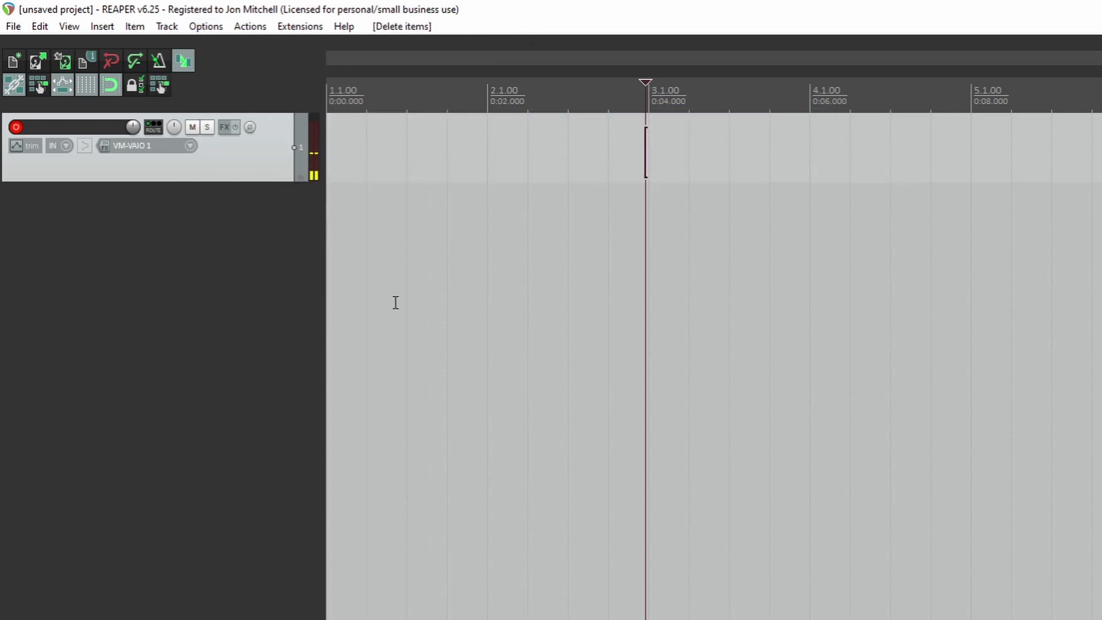
key("Home")
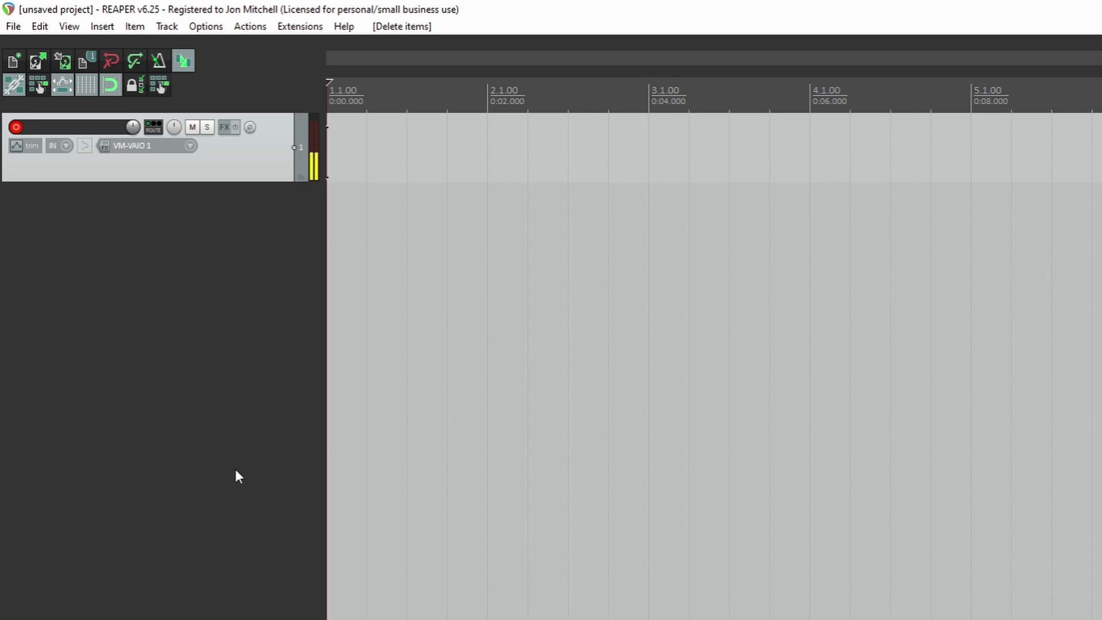
key("ctrl+r")
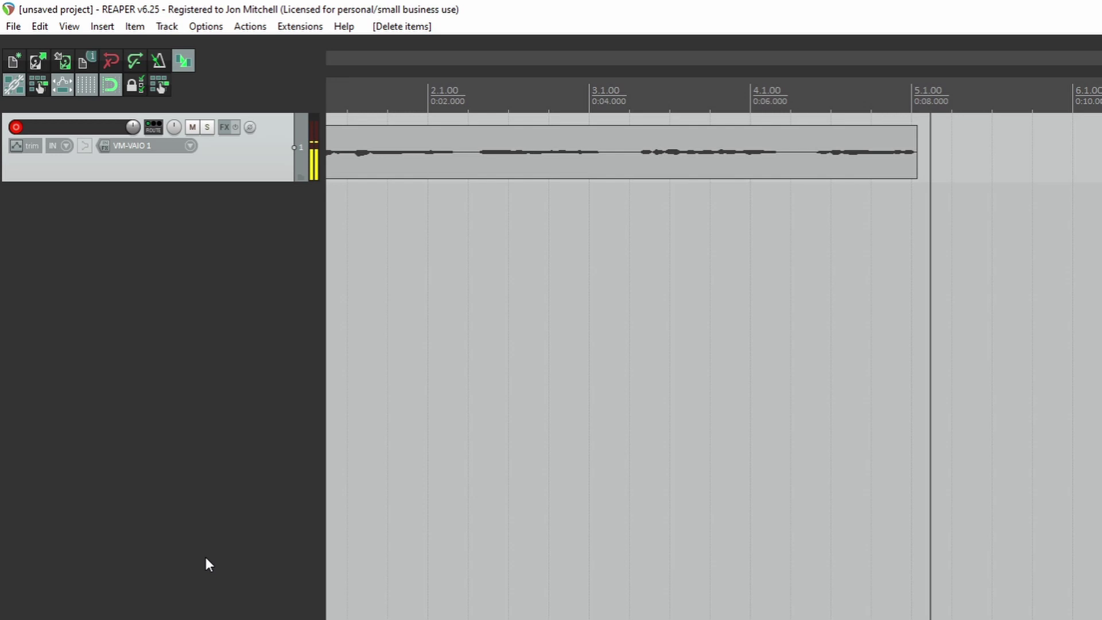
key("space")
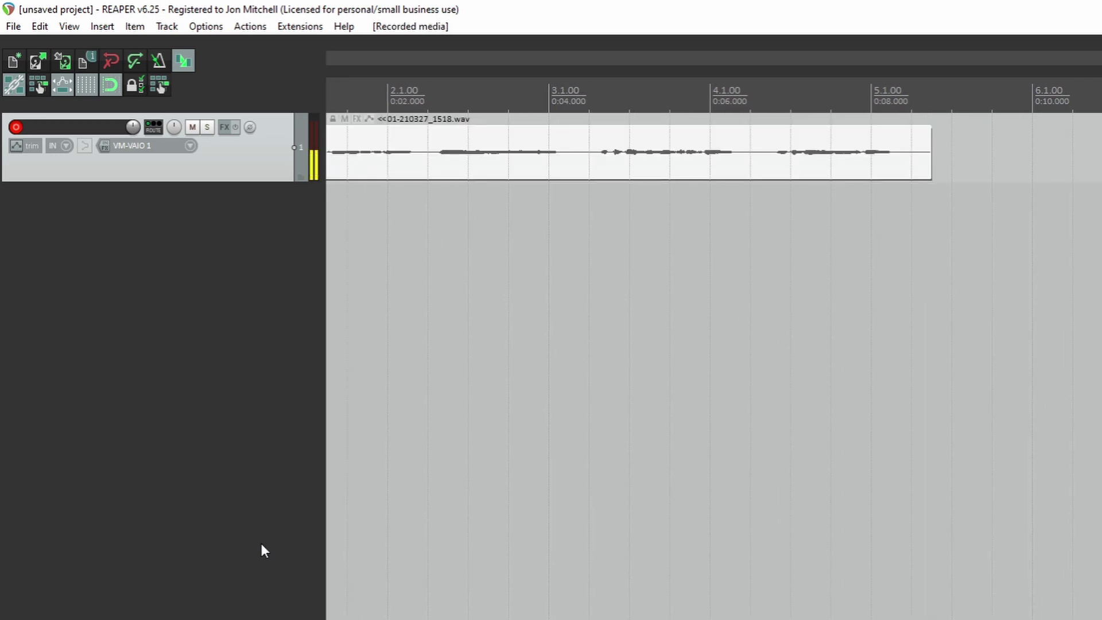
- Punch-record the later section from bar 3, then check the two resulting items
left_click(589, 211)
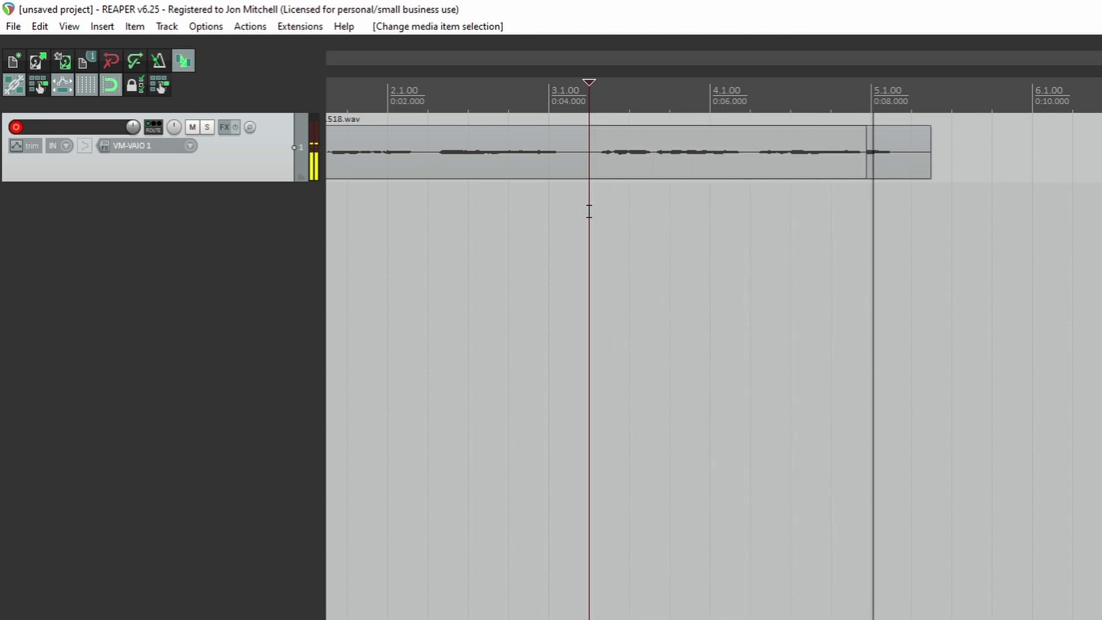
key("space")
left_click(606, 177)
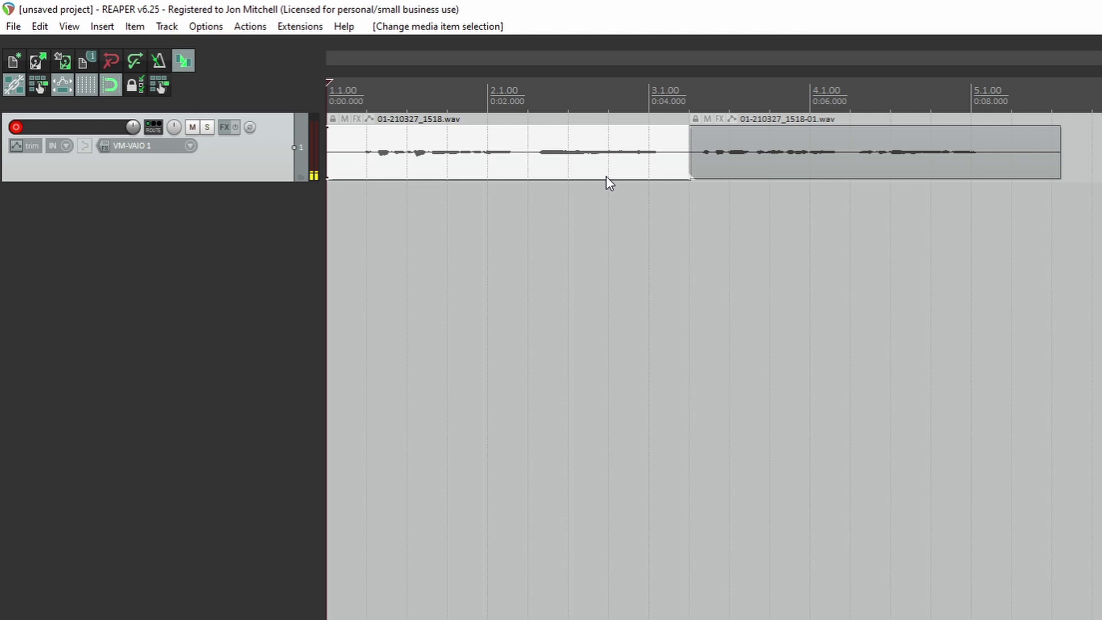
left_click(729, 171)
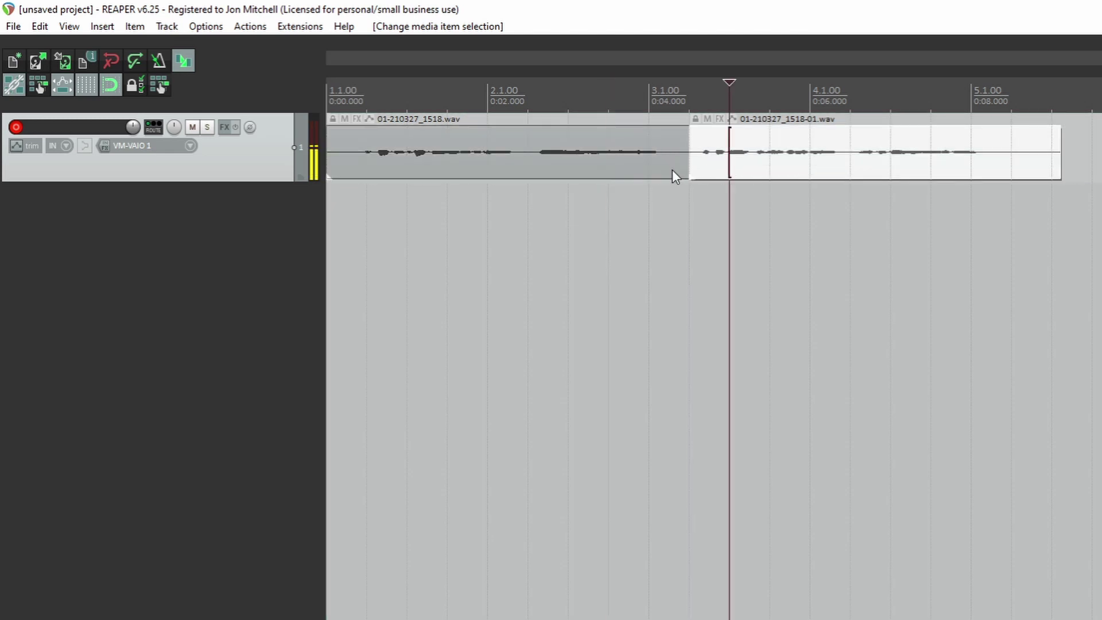
left_click(596, 171)
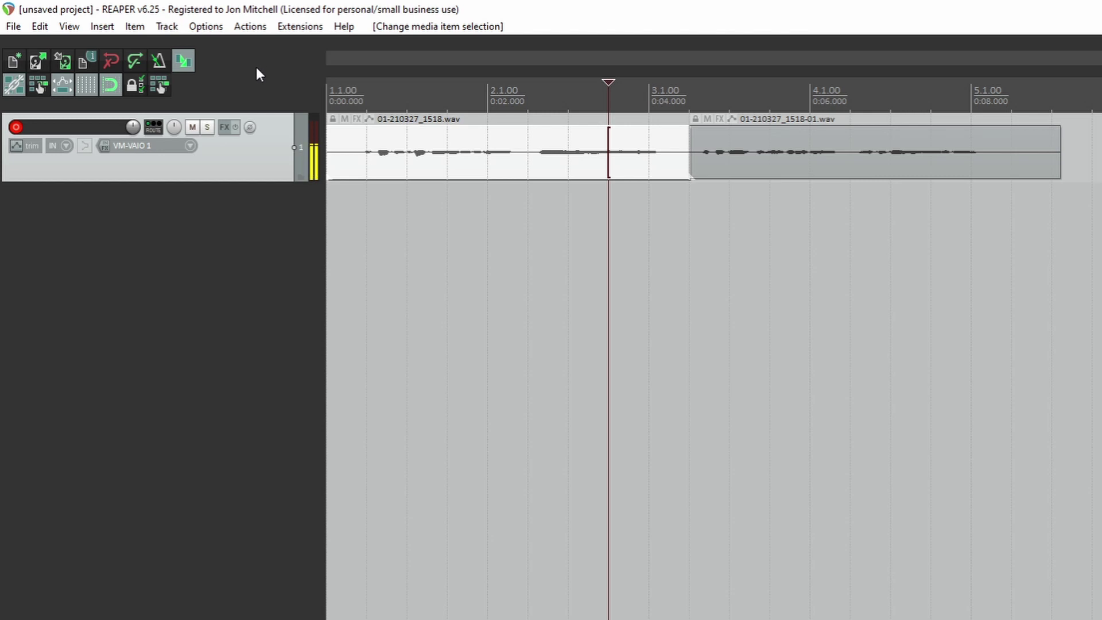
- Show the full Actions list via Actions > Show action list
left_click(254, 29)
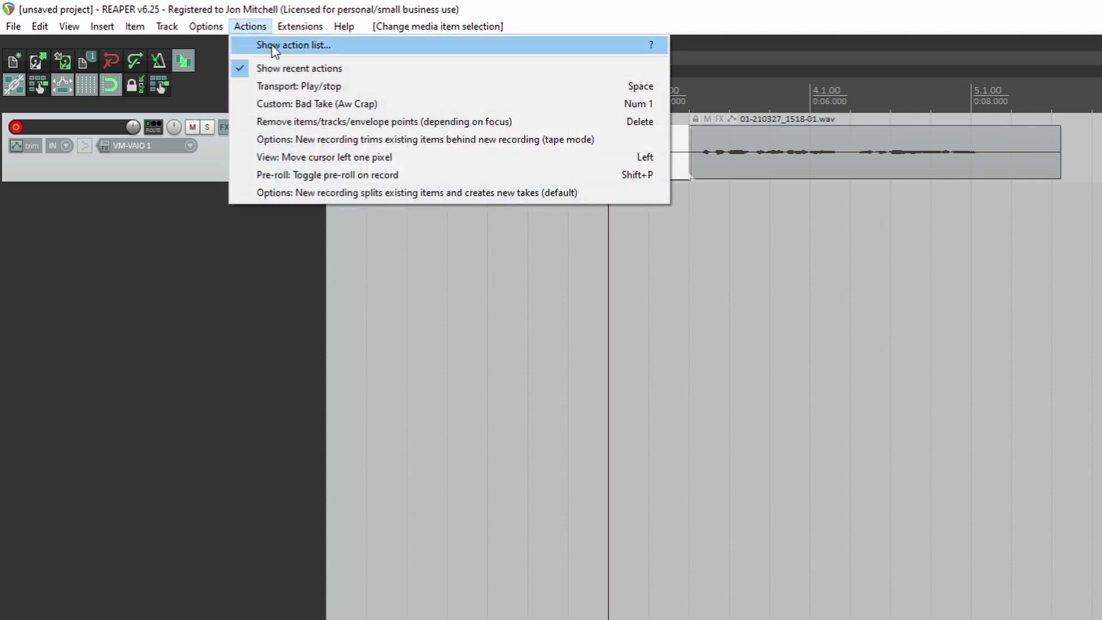
left_click(273, 47)
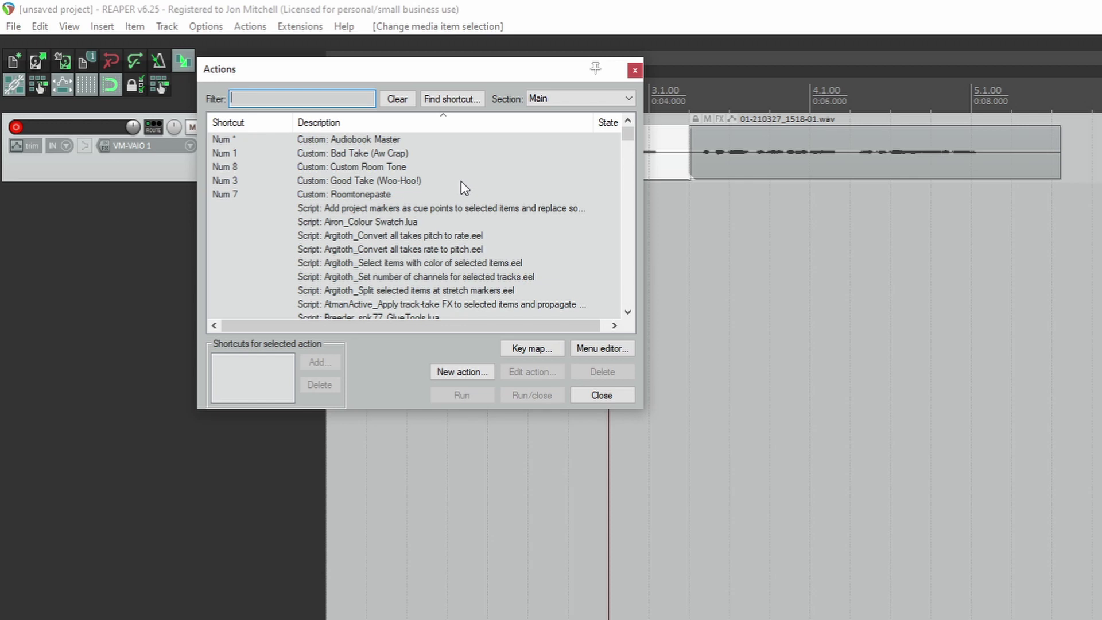
- Start a custom action named Punch with Transport: Stop (DELETE all recorded media) as its first step
left_click(453, 372)
left_click(465, 391)
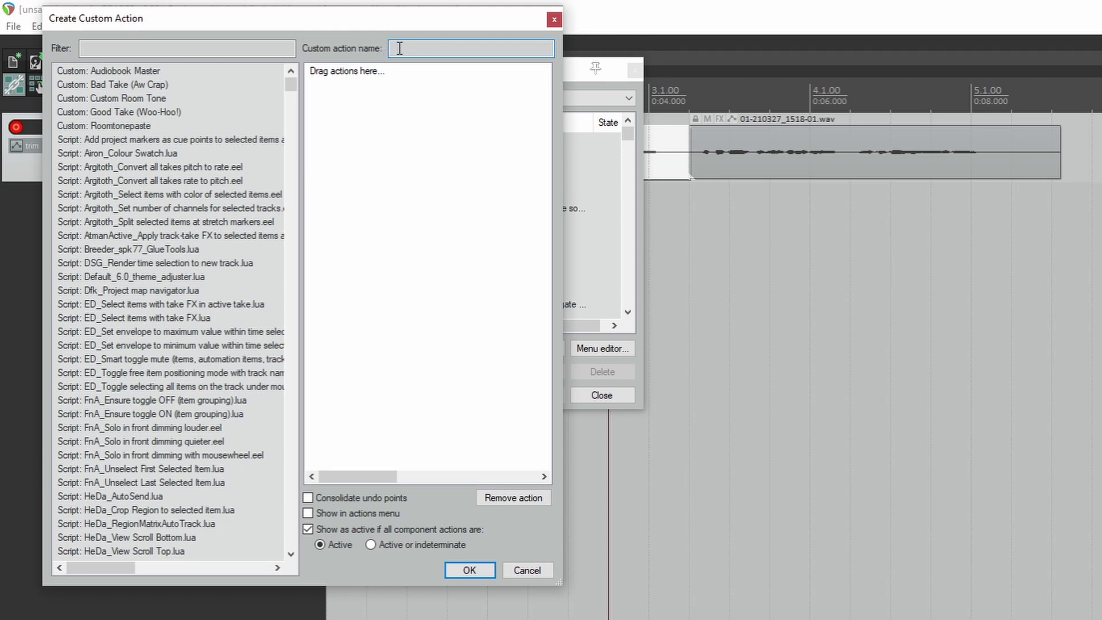
type("Punch")
left_click(263, 48)
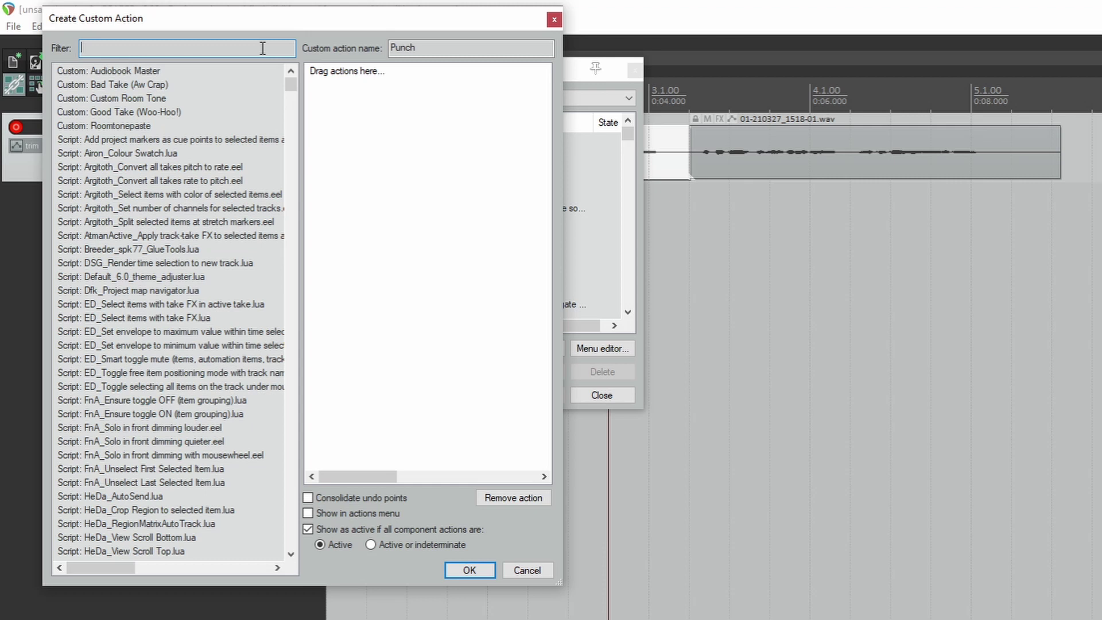
type("trans")
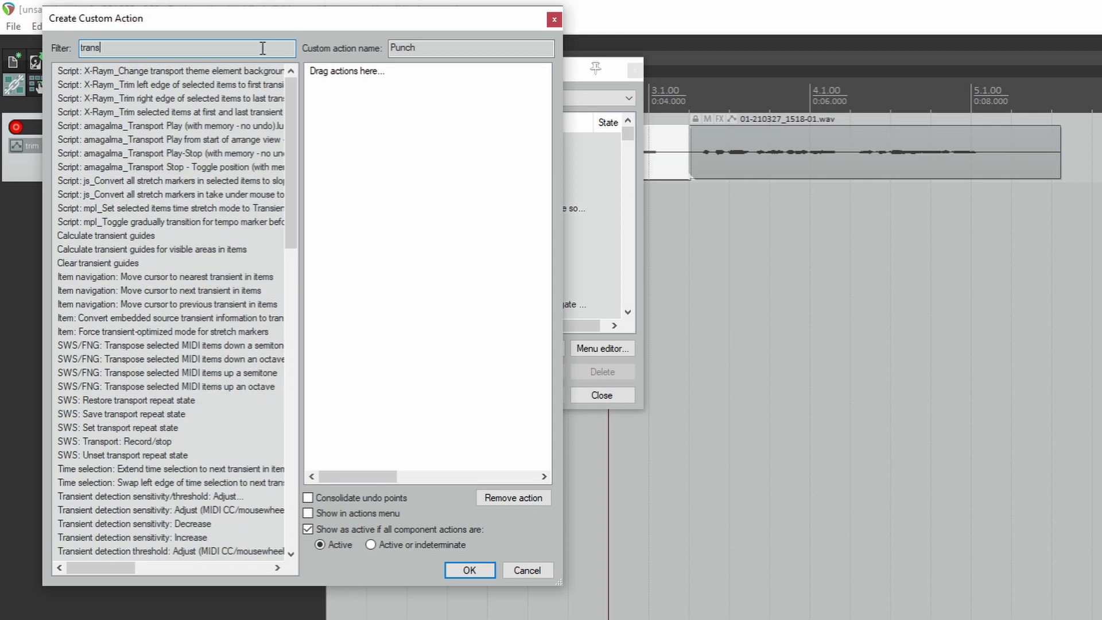
type("port:")
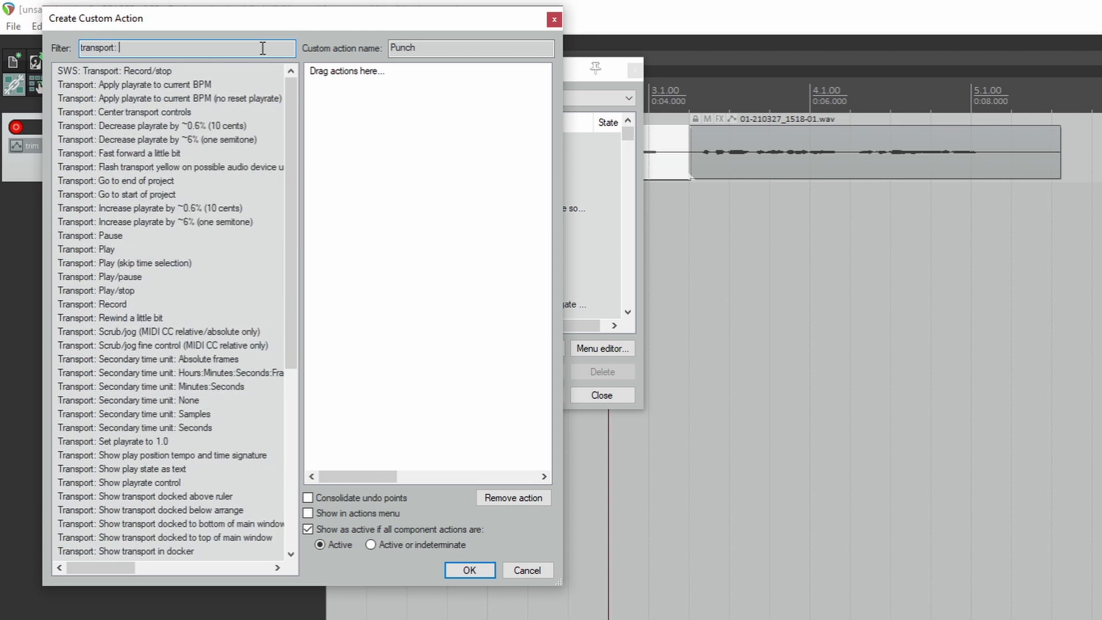
type(" stop")
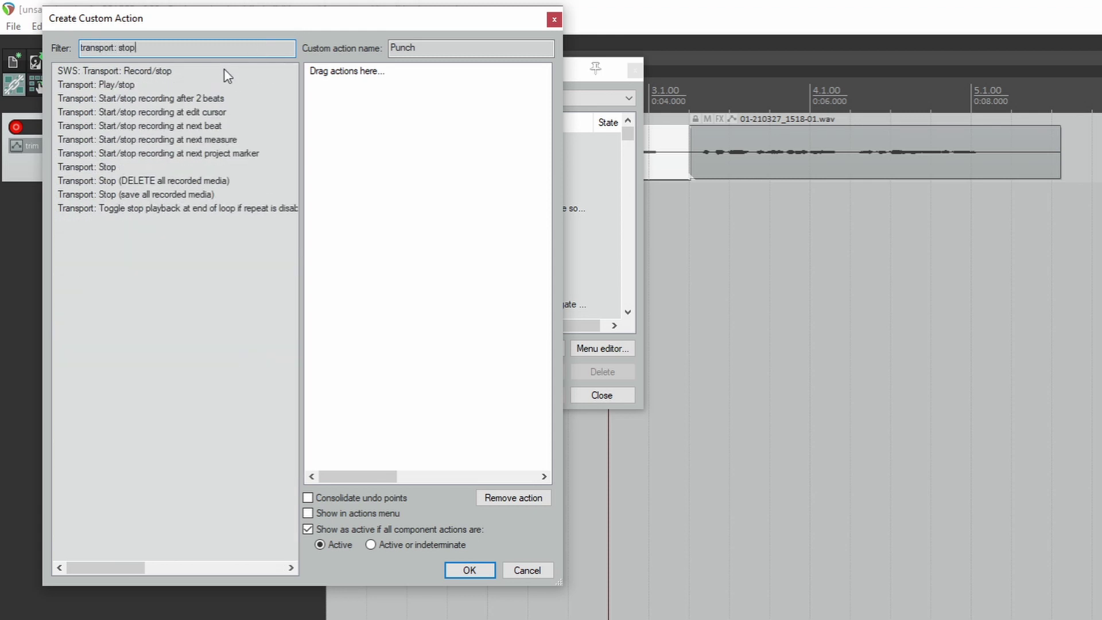
left_click(164, 181)
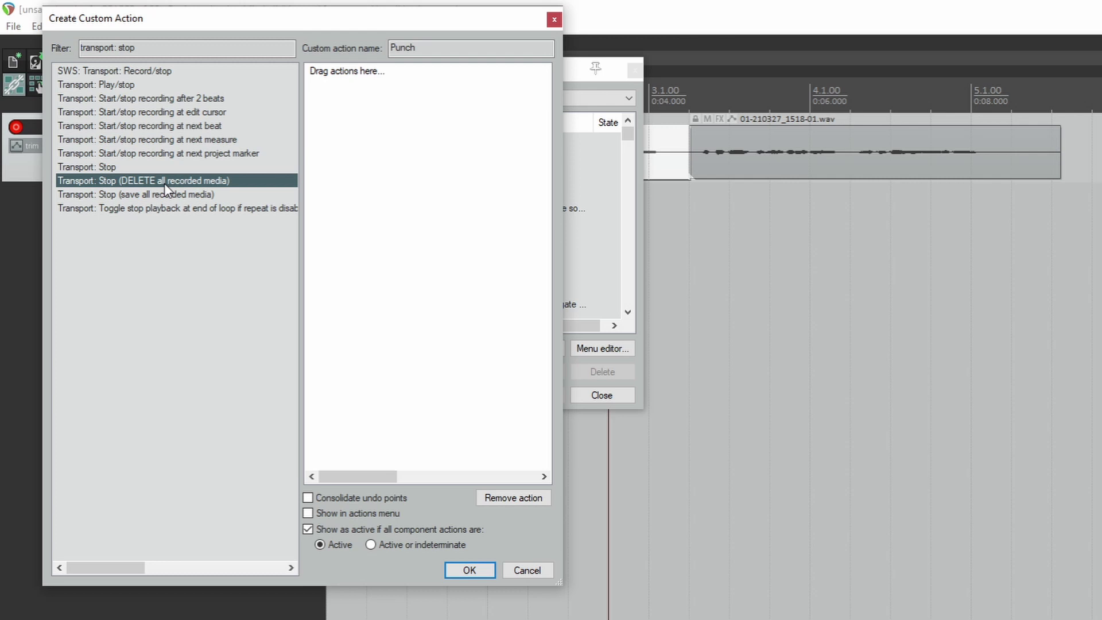
double_click(164, 181)
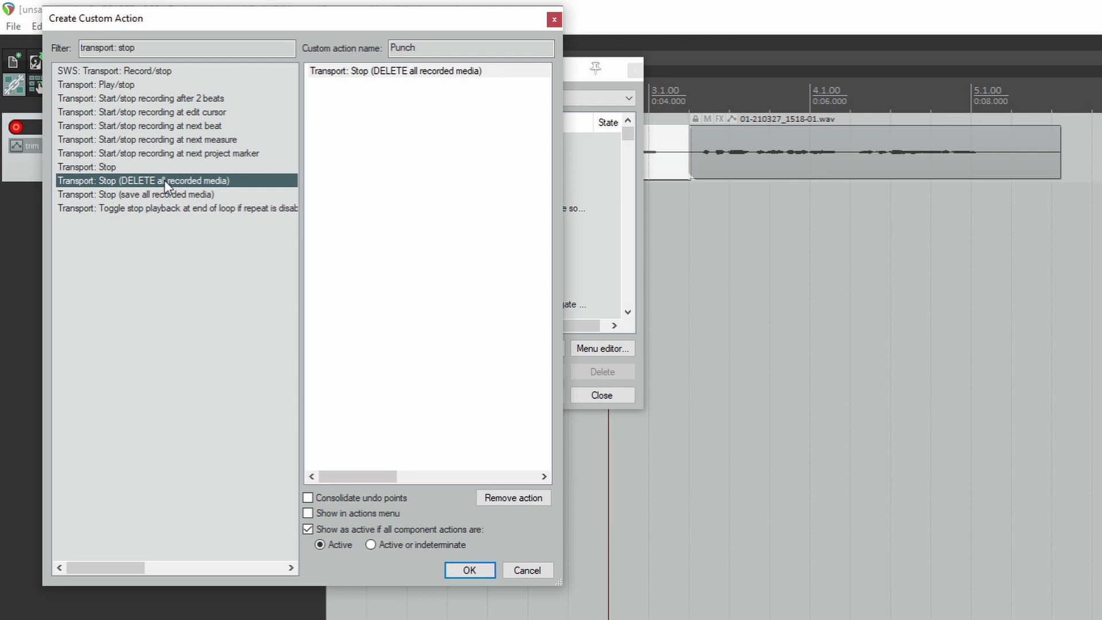
- Add Transport: Record as the second step and save the Punch action
double_click(182, 48)
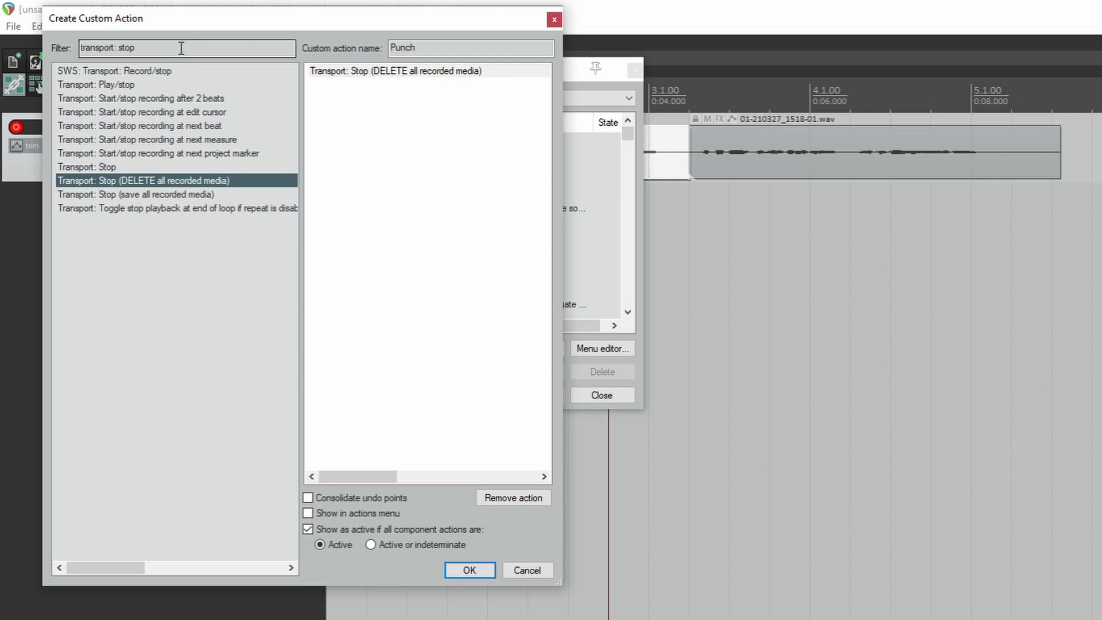
key("BackSpace")
type("reco")
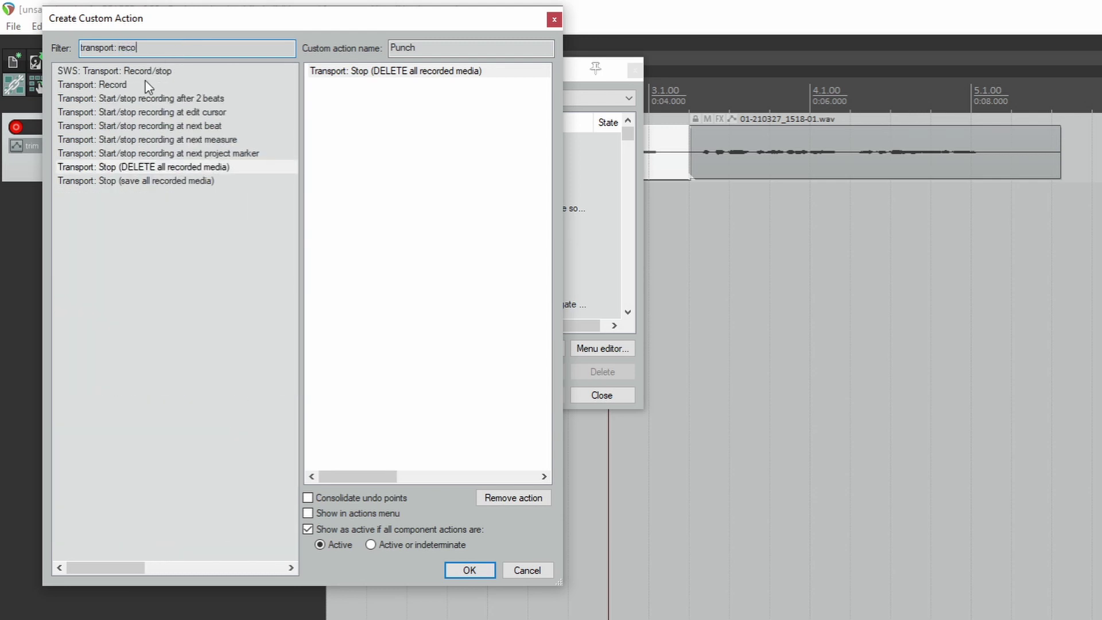
double_click(119, 84)
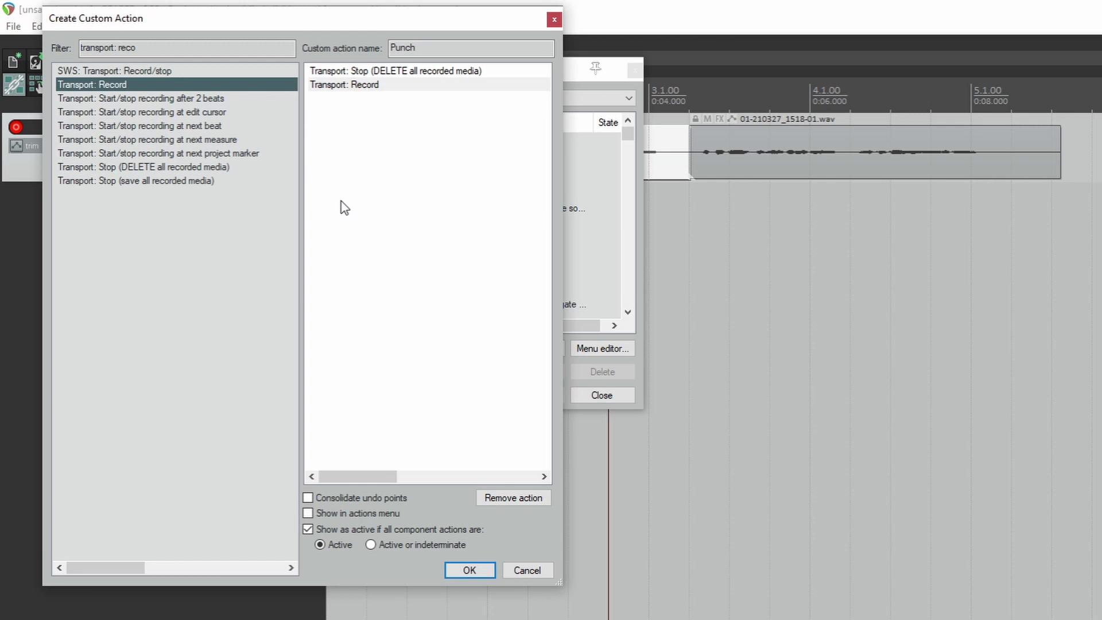
left_click(469, 570)
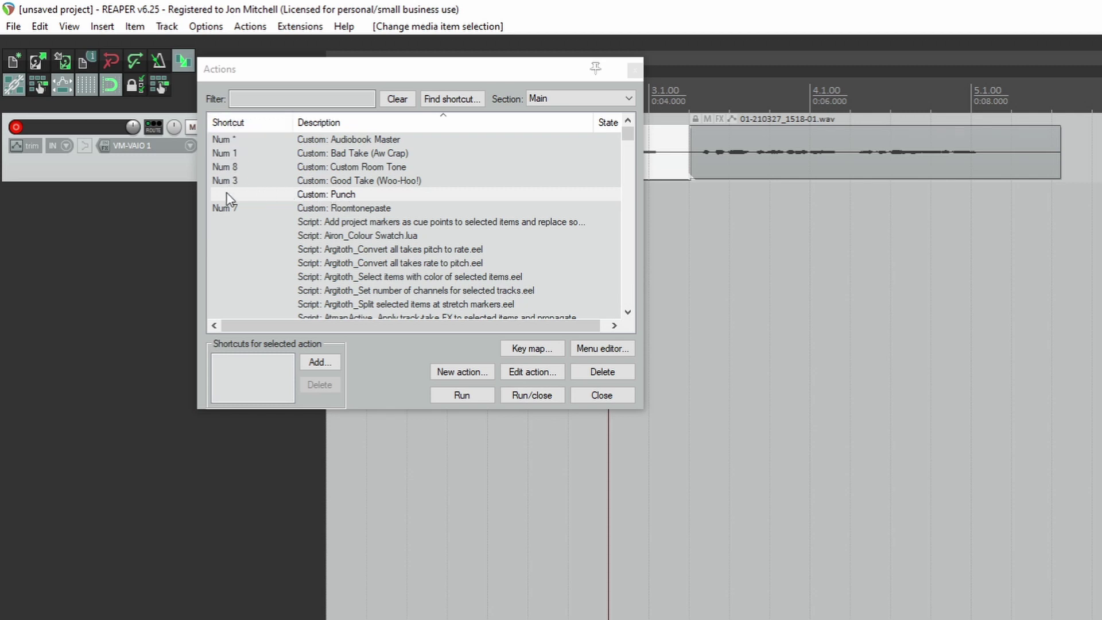
- Bind Custom: Punch to Num 2, overriding the old mapping, and close the Actions list
left_click(318, 362)
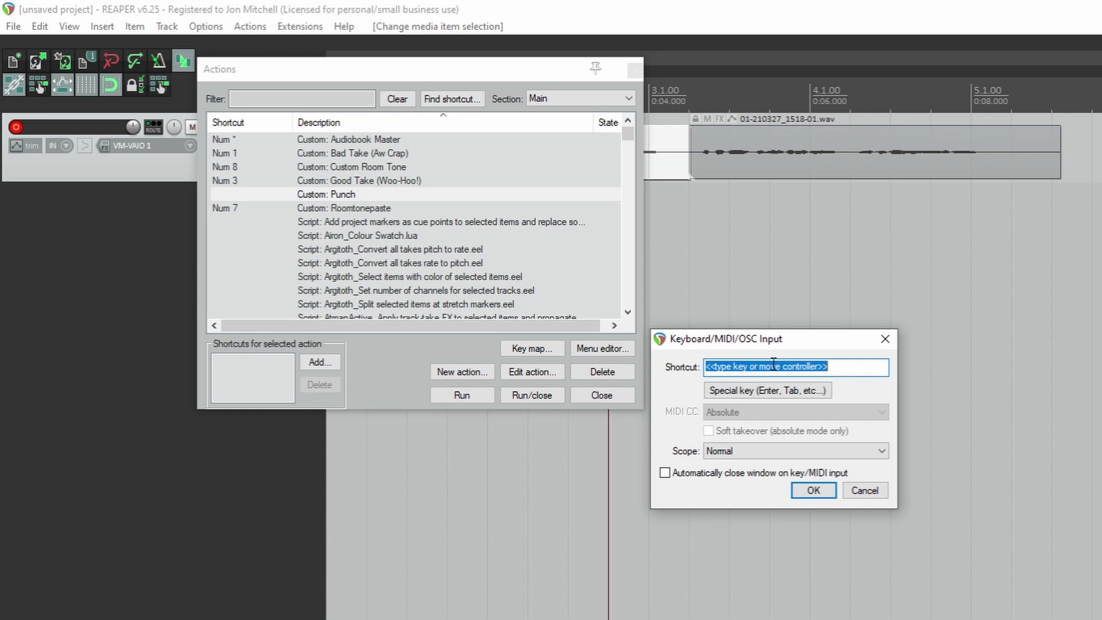
key("KP_2")
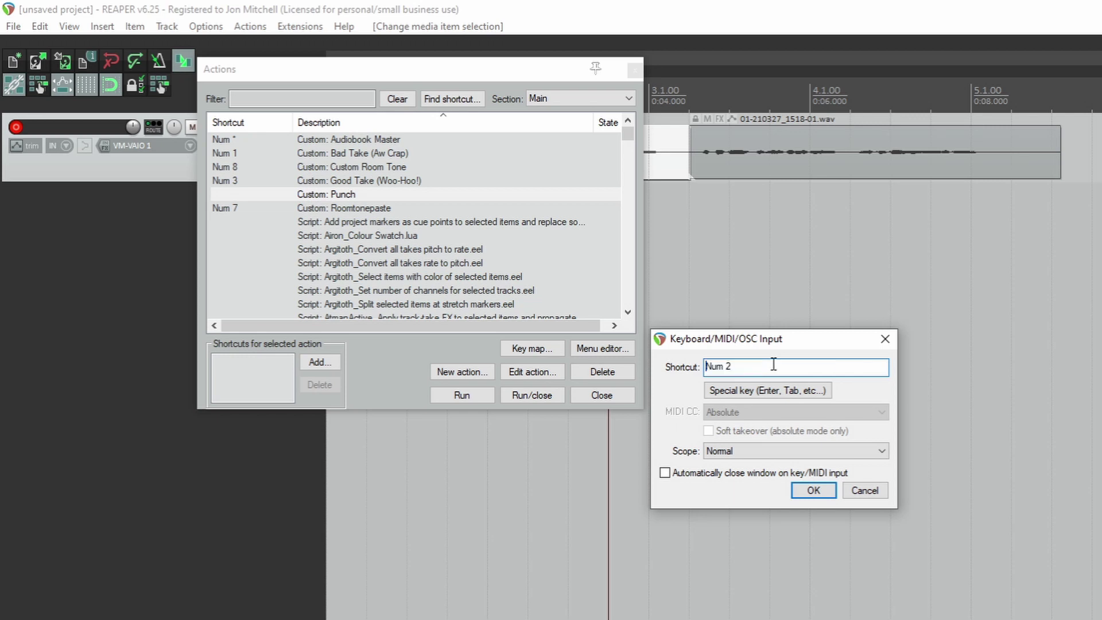
left_click(812, 490)
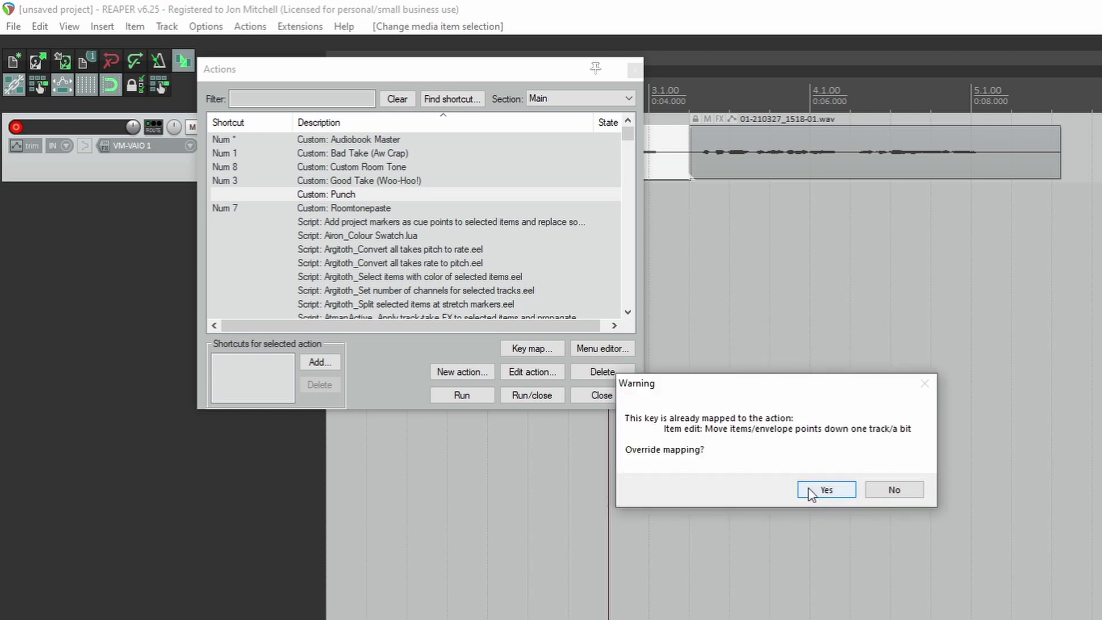
left_click(812, 490)
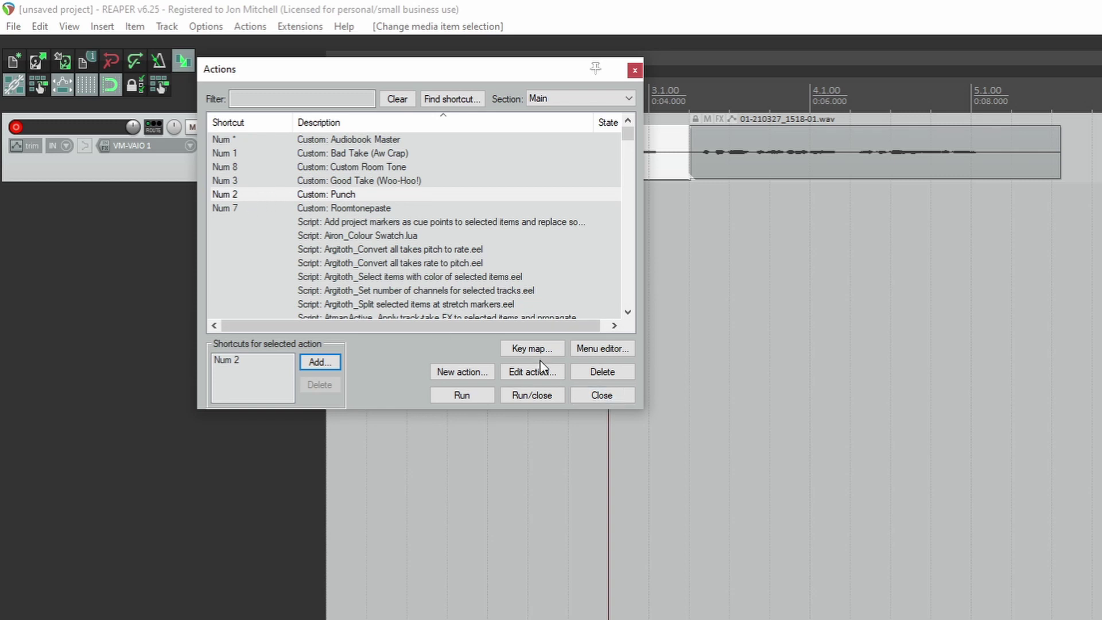
left_click(584, 395)
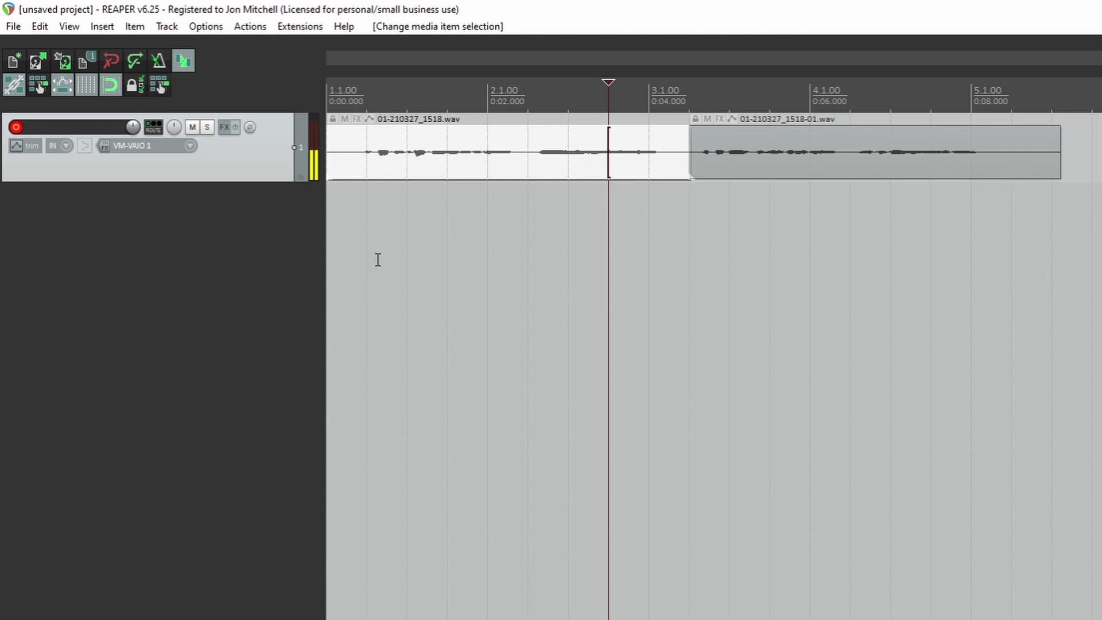
- Punch in from about 3.1.00 on the vocal track, recording take 01-210327_1522.wav
left_click(361, 251)
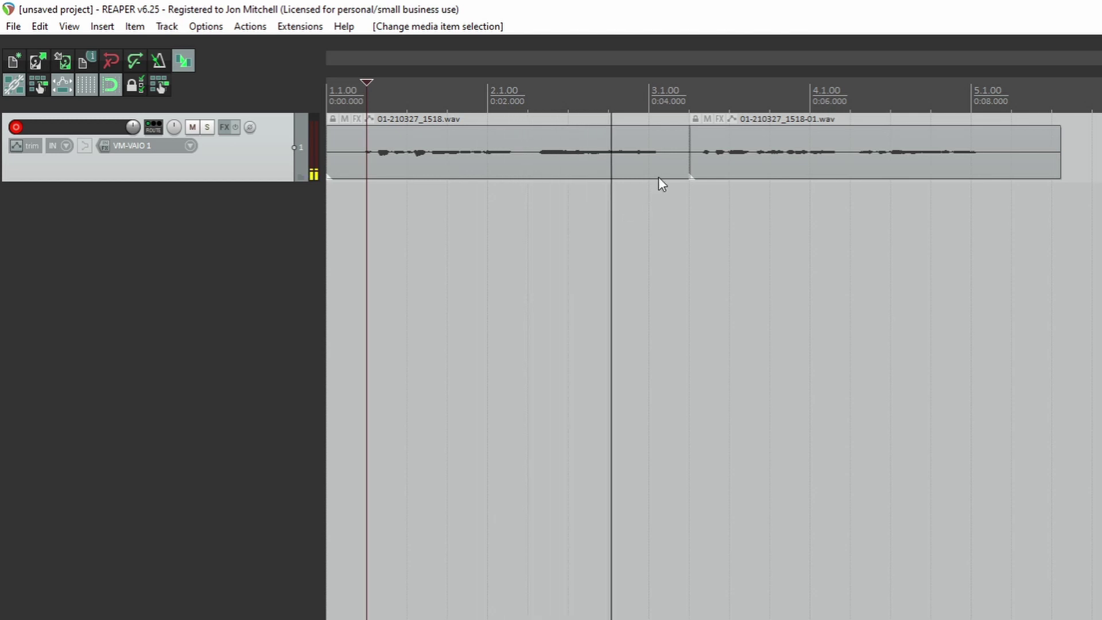
key("space")
left_click(667, 122)
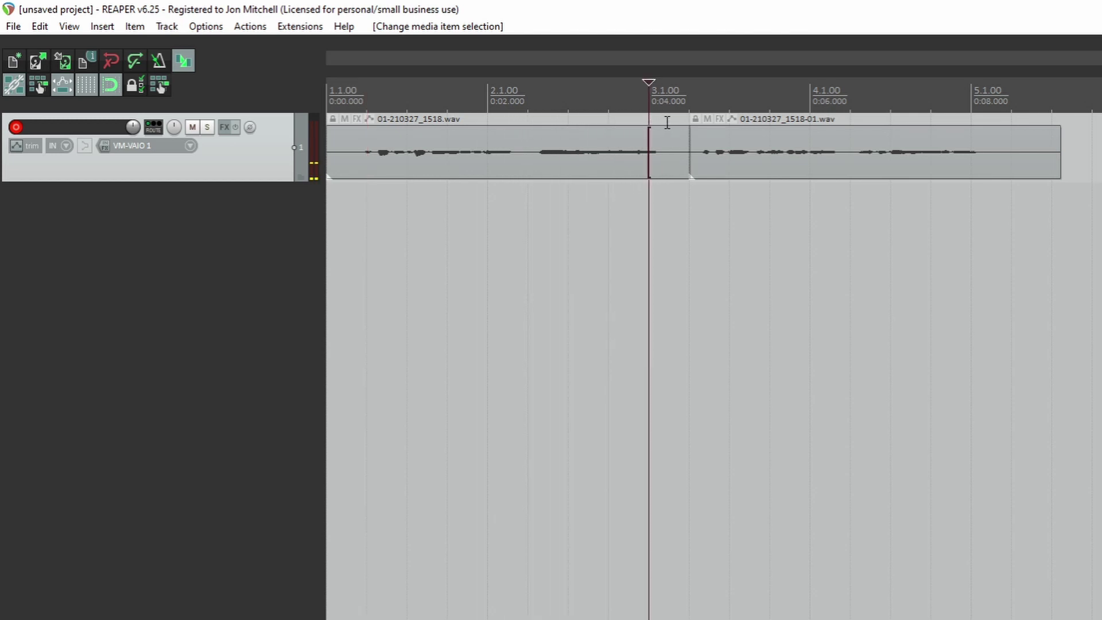
key("Right")
key("Right")
key("Right")
key("Right")
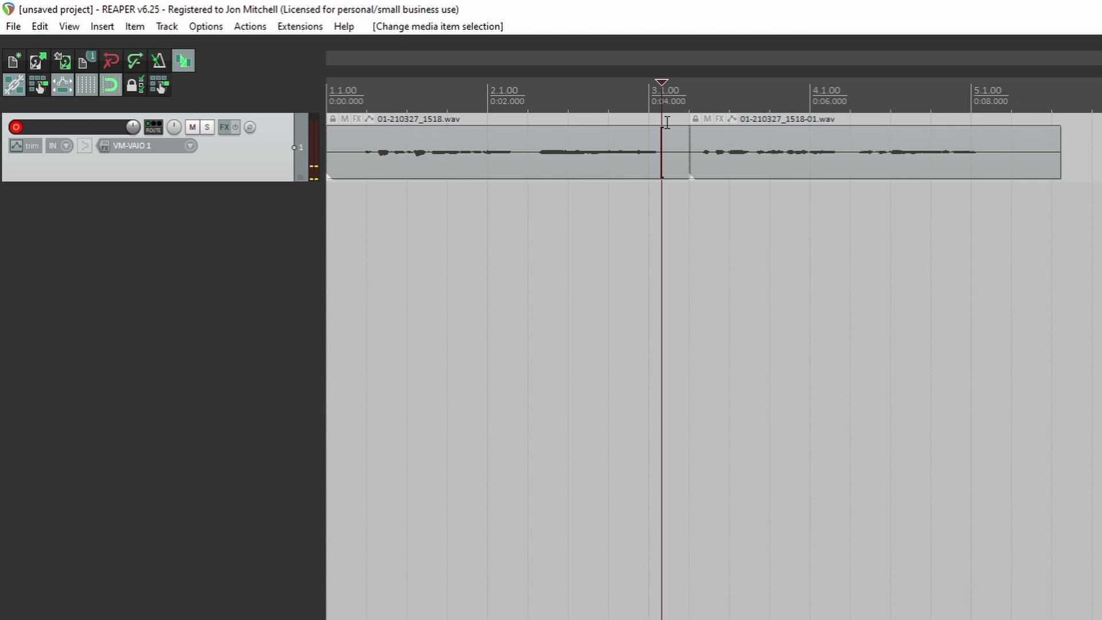
key("space")
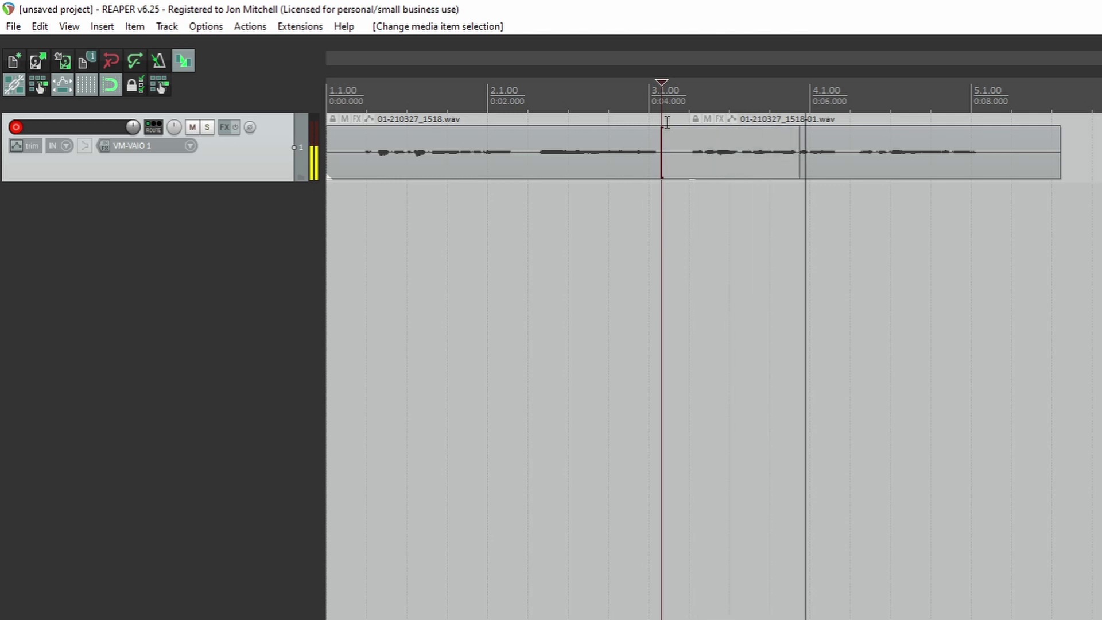
scroll(667, 122, "right", 2)
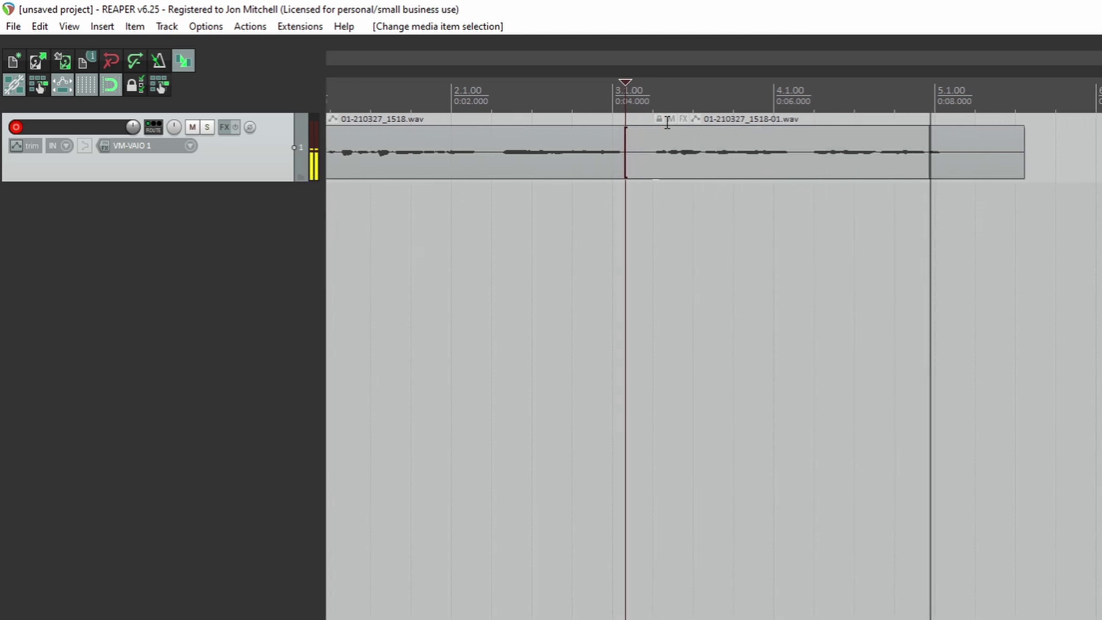
key("space")
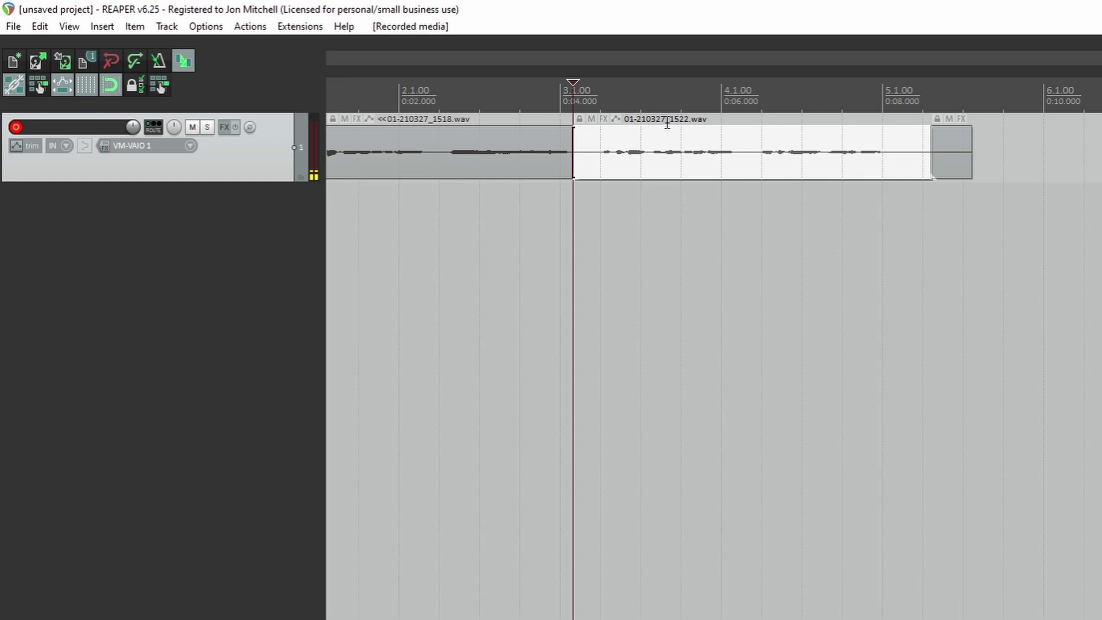
- Deselect the new take and play back the punched-in recording
left_click(486, 205)
key("space")
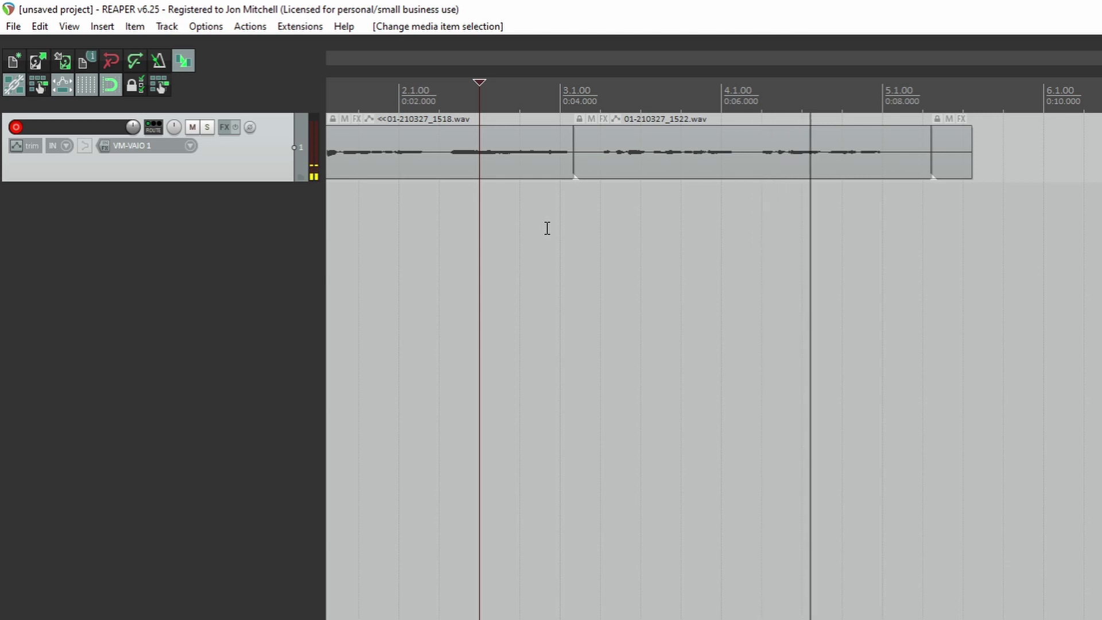
key("space")
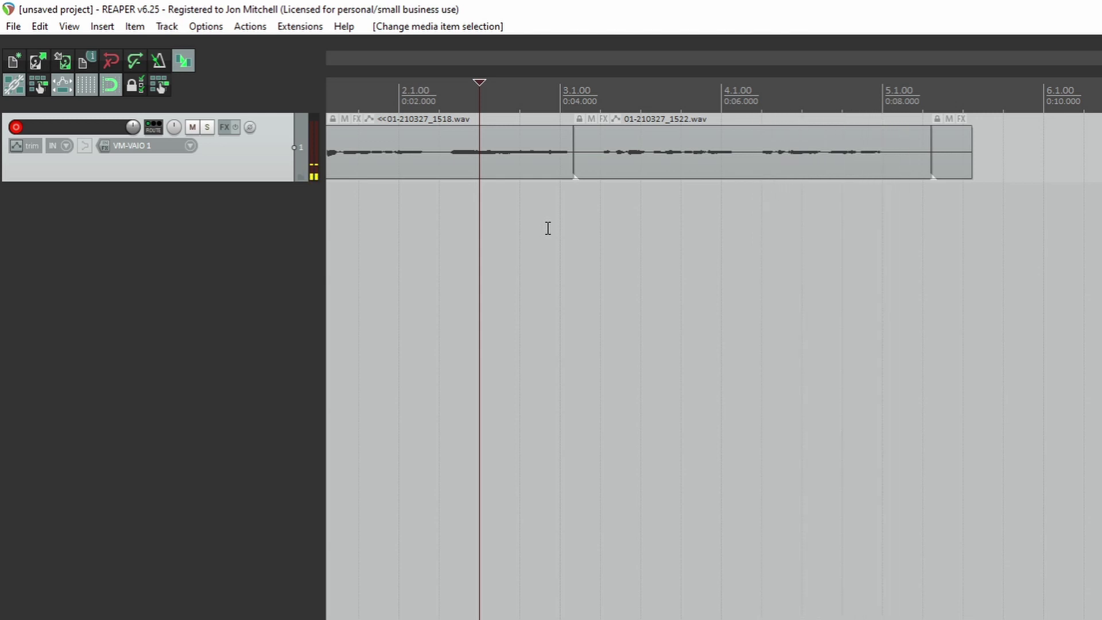